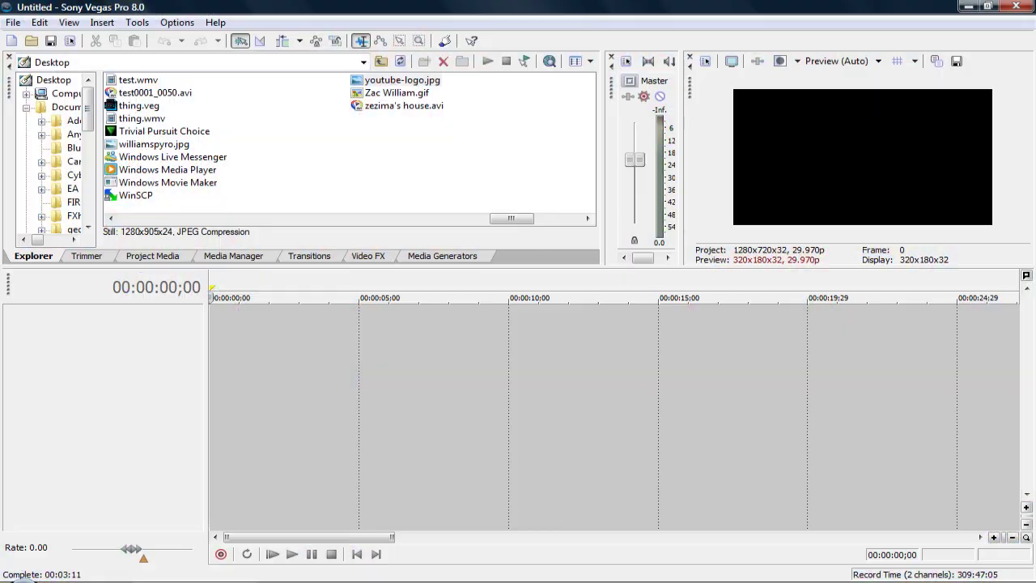
Step: Insert four video tracks and place a white Solid Color clip at the start of track 4
{"action": "right_click", "coordinate": [147, 346]}
{"action": "left_click", "coordinate": [206, 383]}
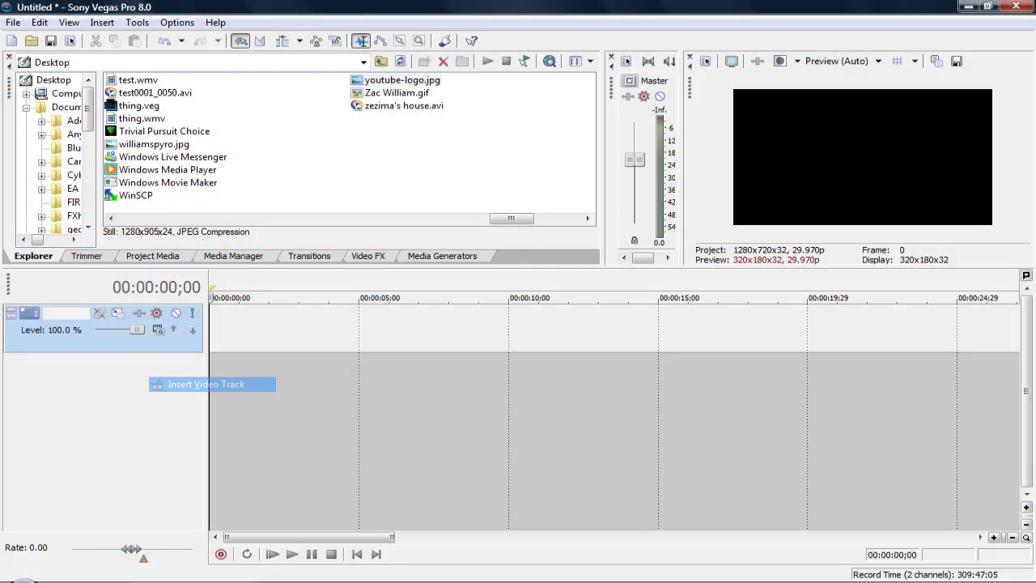
{"action": "right_click", "coordinate": [199, 394]}
{"action": "left_click", "coordinate": [243, 433]}
{"action": "right_click", "coordinate": [198, 409]}
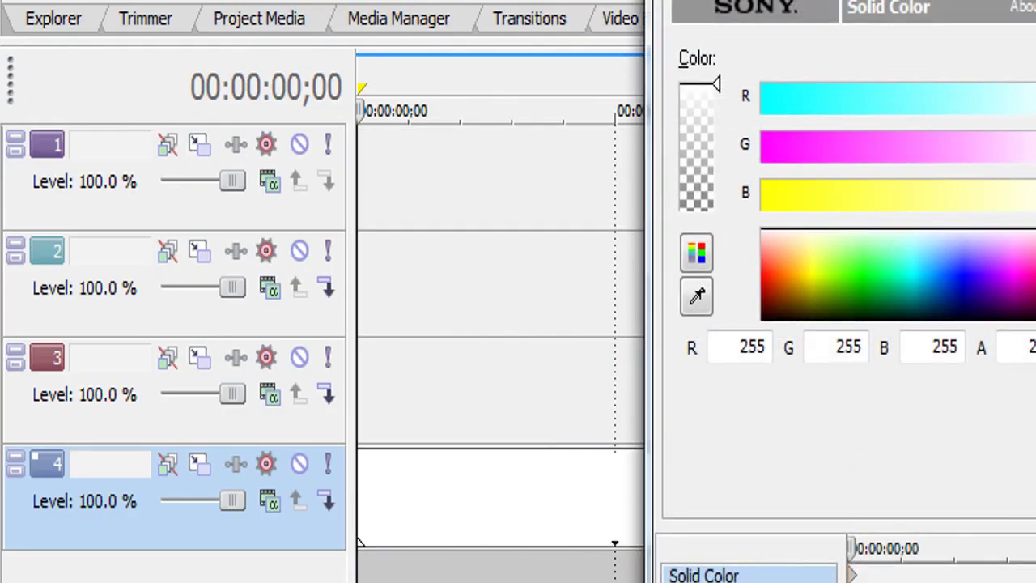
{"action": "key", "text": "Escape"}
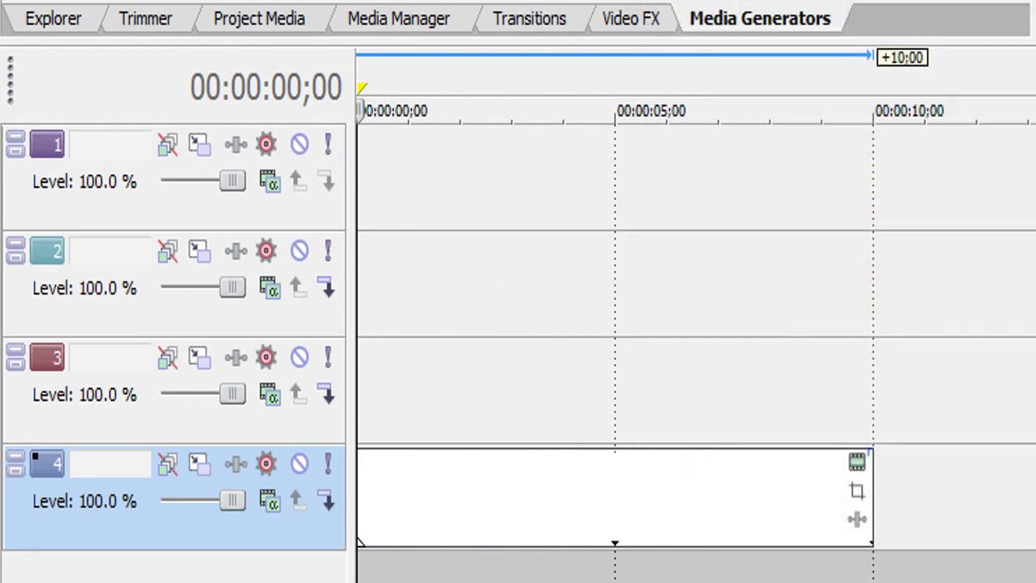
Step: Insert text media reading "TheTutKid's" at the start of track 1
{"action": "right_click", "coordinate": [397, 168]}
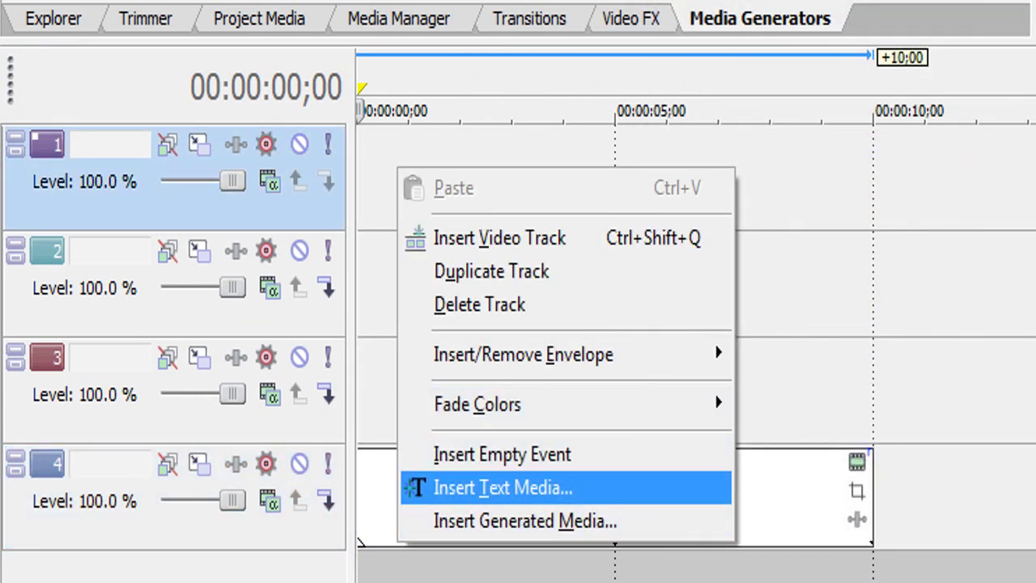
{"action": "left_click", "coordinate": [502, 488]}
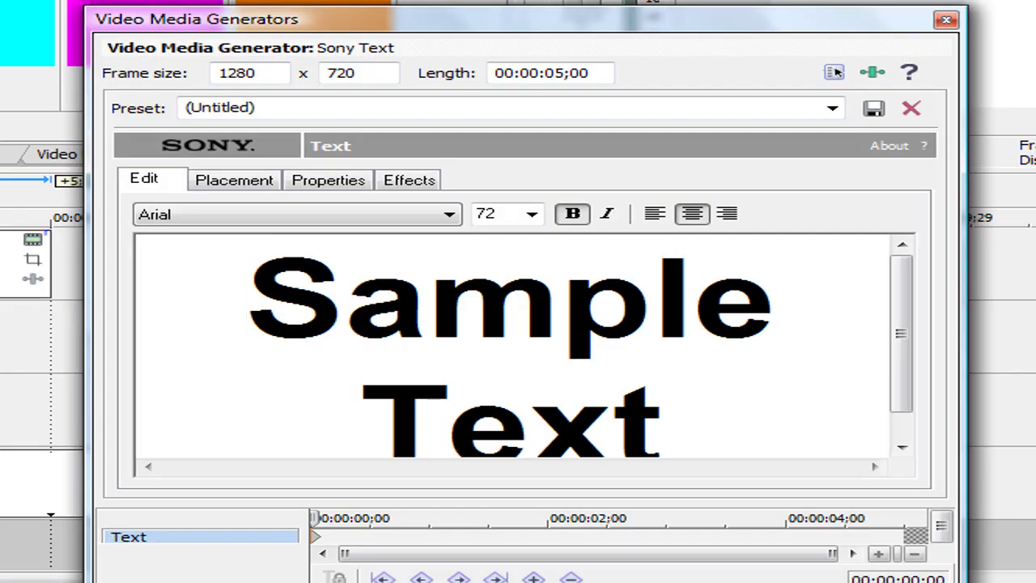
{"action": "key", "text": "ctrl+a"}
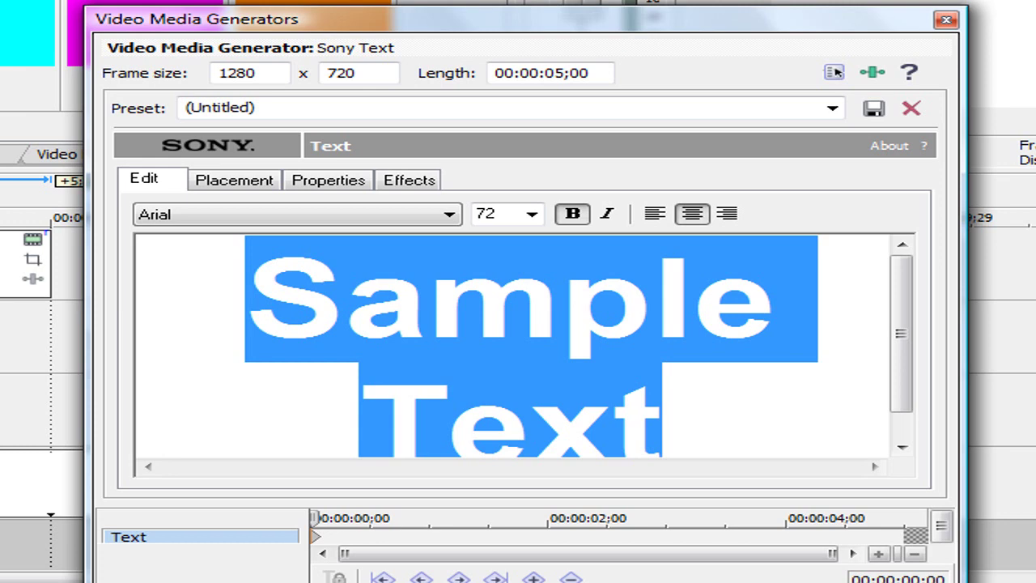
{"action": "type", "text": "TheTut"}
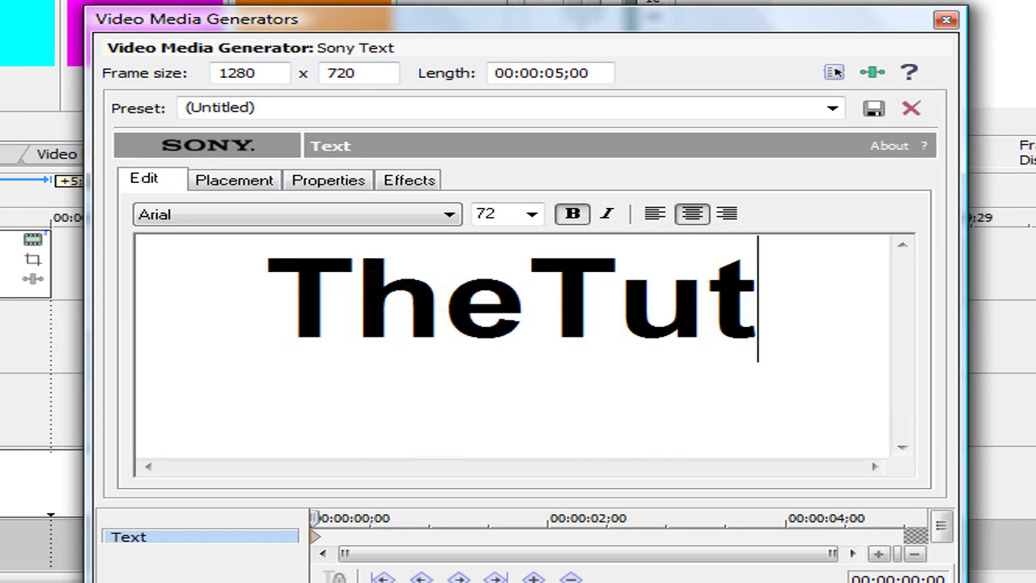
{"action": "type", "text": "Kid's"}
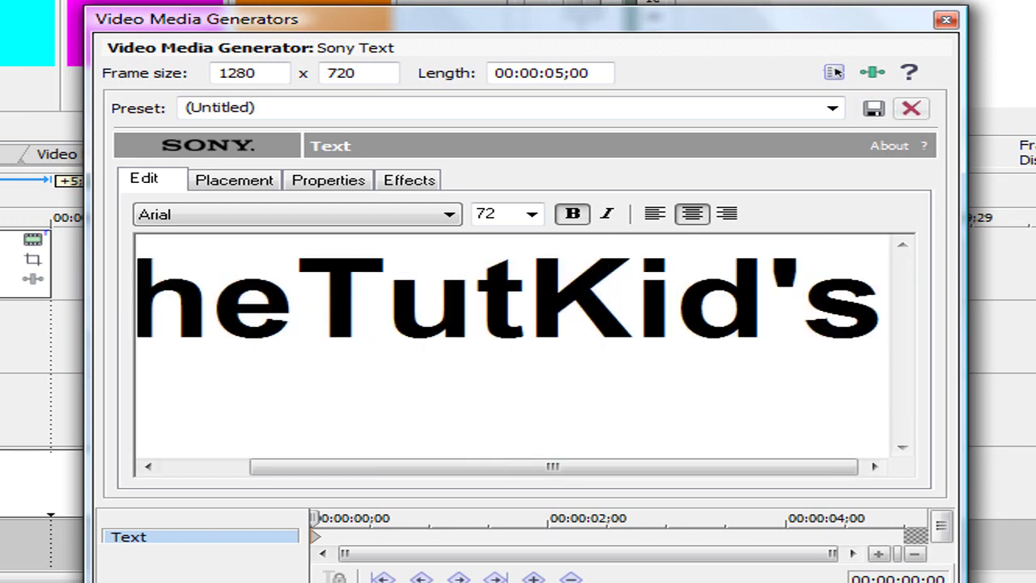
{"action": "left_click", "coordinate": [946, 20]}
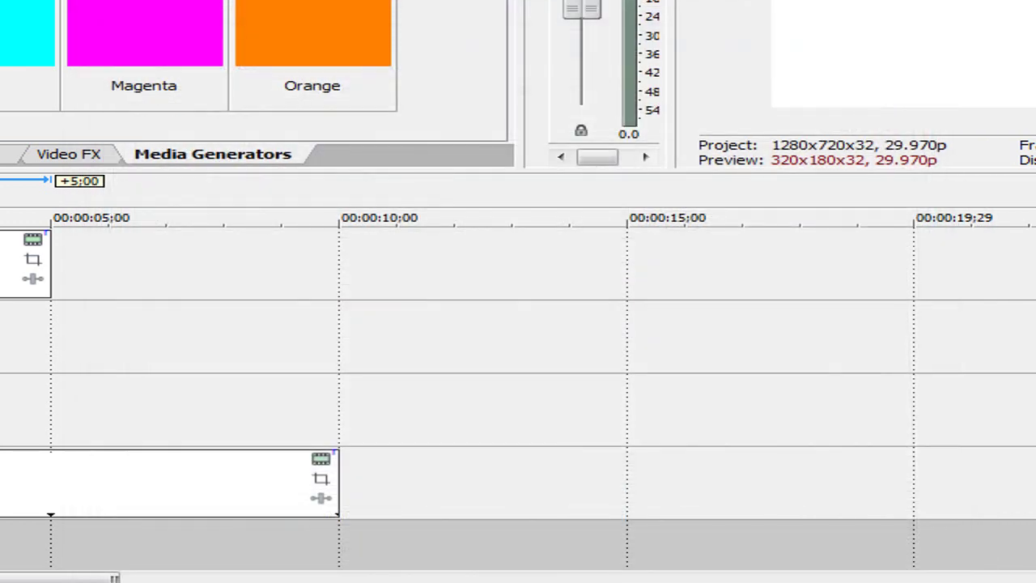
Step: Insert text media reading "YouTube" on track 2 and align it to the start of the timeline
{"action": "right_click", "coordinate": [1, 338]}
{"action": "left_click", "coordinate": [16, 558]}
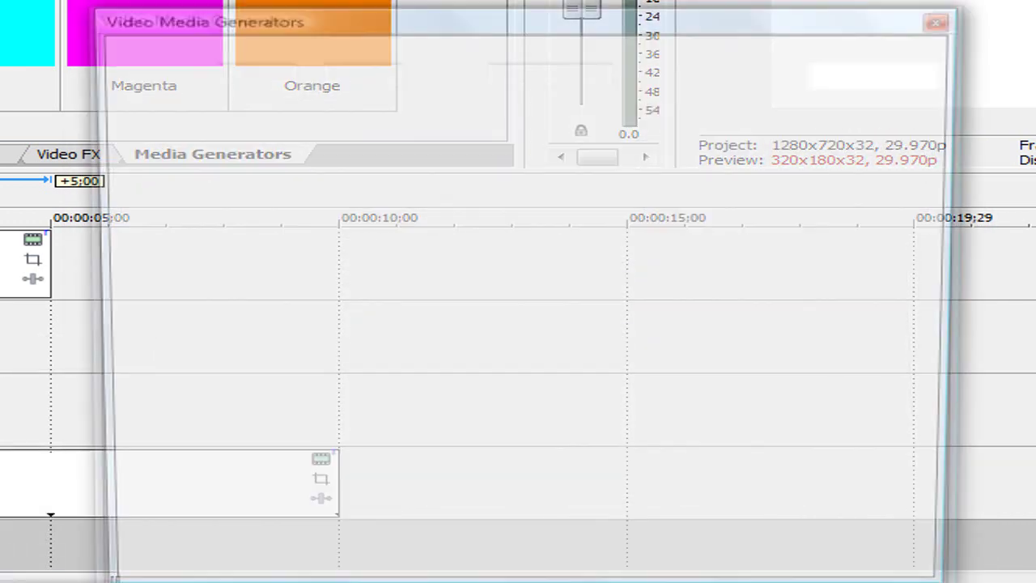
{"action": "key", "text": "ctrl+a"}
{"action": "type", "text": "You"}
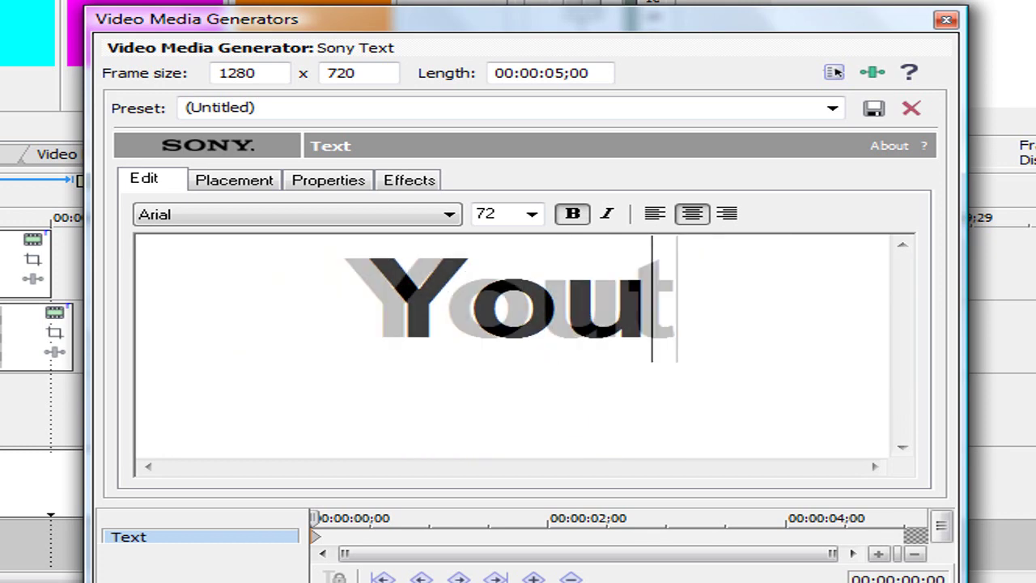
{"action": "type", "text": "Tube"}
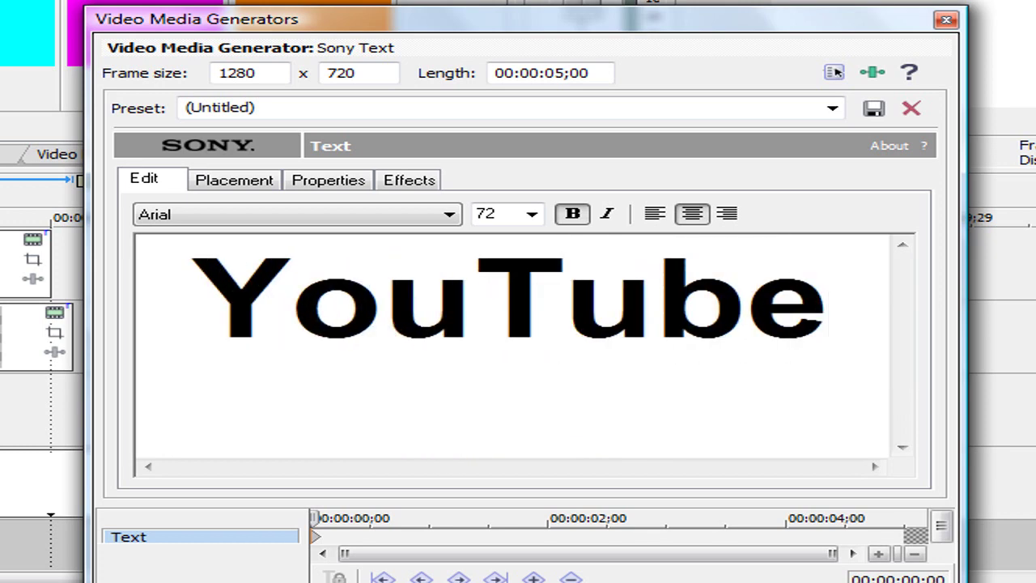
{"action": "left_click", "coordinate": [946, 19]}
{"action": "left_click_drag", "start_coordinate": [24, 338], "coordinate": [1, 337]}
Step: Set the text color of the "TheTutKid's" title on track 1 to black (R 0, G 0, B 0)
{"action": "left_click", "coordinate": [7, 266]}
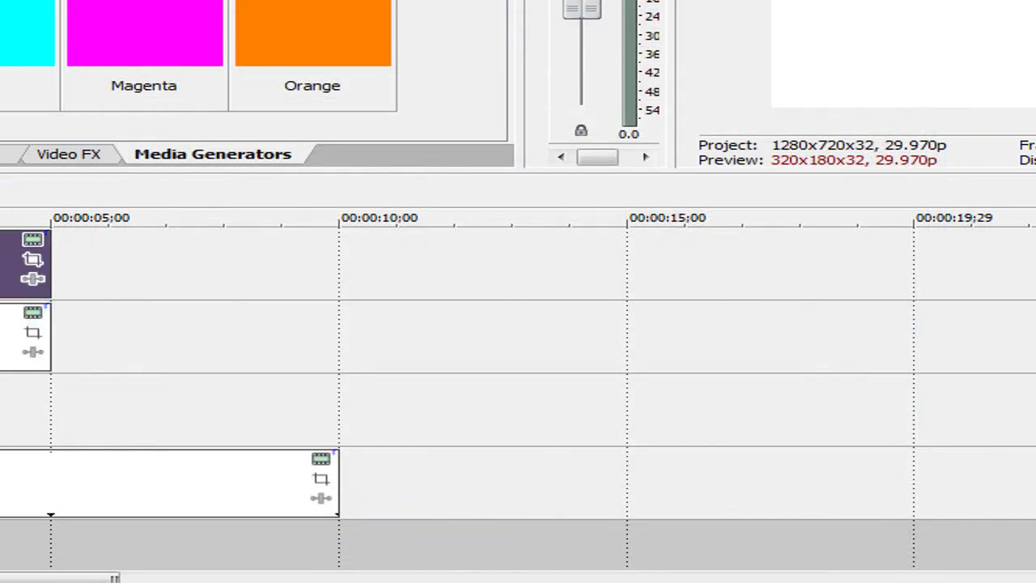
{"action": "left_click", "coordinate": [32, 239]}
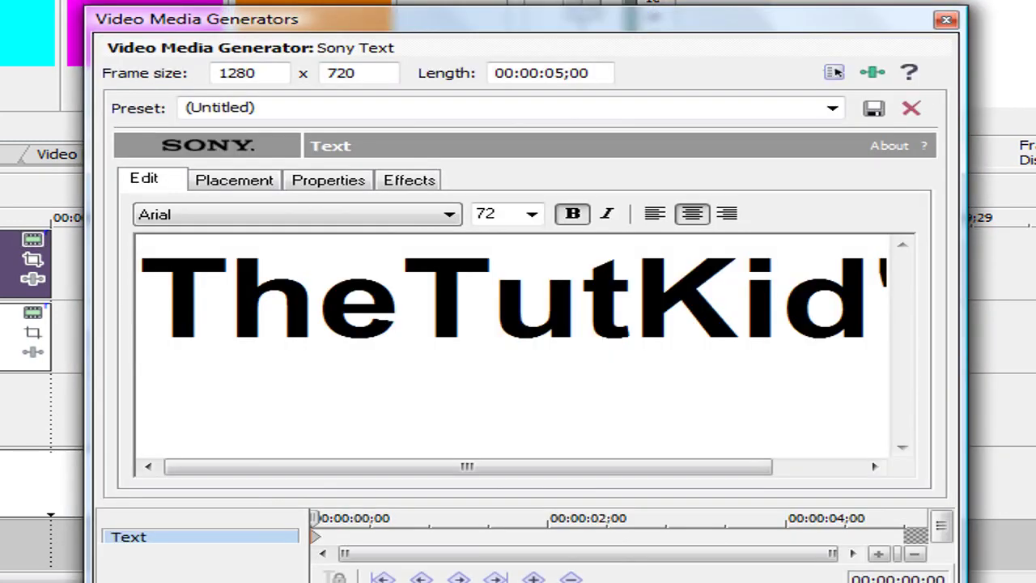
{"action": "left_click", "coordinate": [328, 179]}
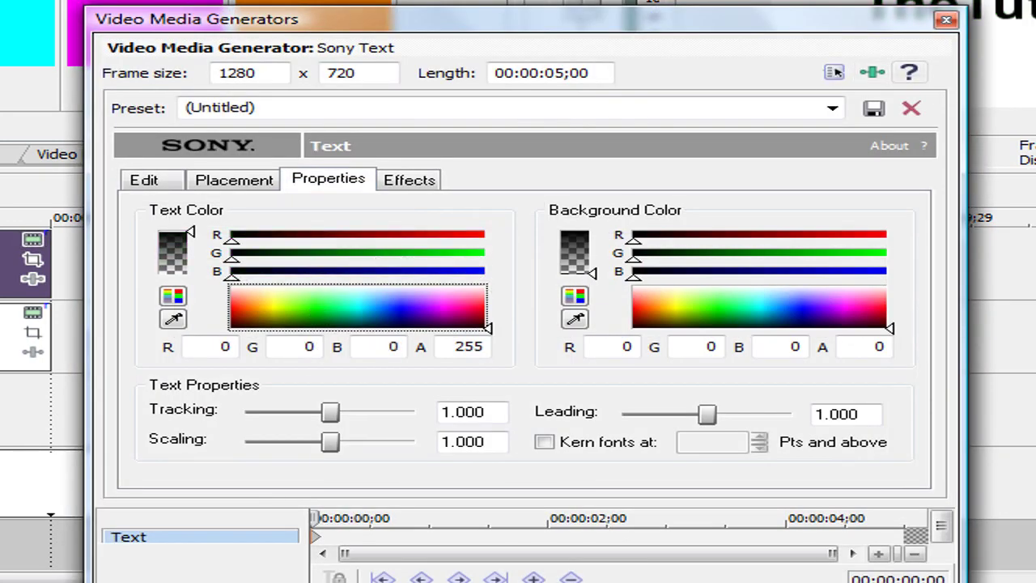
{"action": "left_click", "coordinate": [946, 19]}
Step: Set the text color of the "YouTube" title on track 2 to black (R 0, G 0, B 0)
{"action": "left_click", "coordinate": [6, 338]}
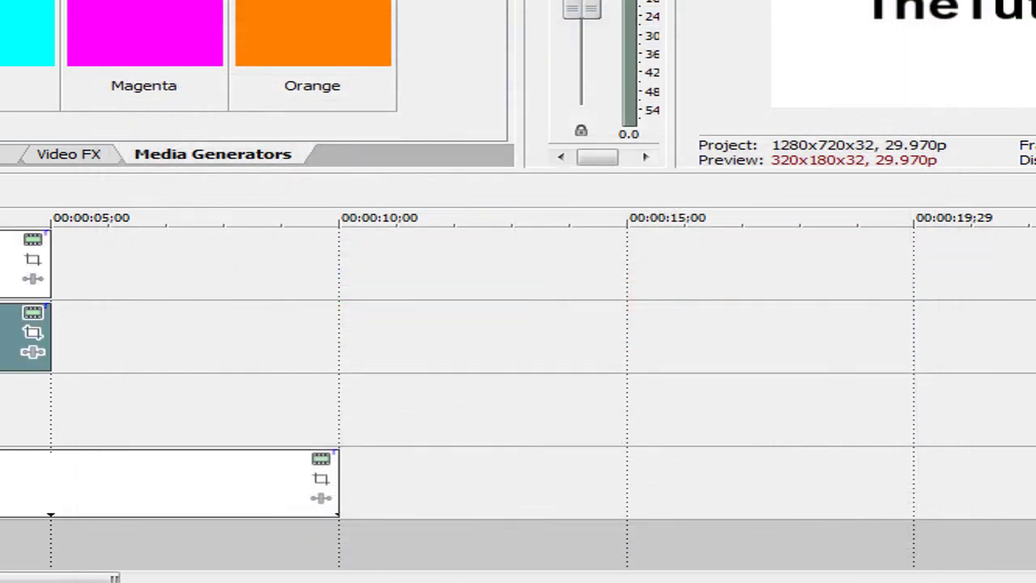
{"action": "left_click", "coordinate": [33, 312]}
{"action": "left_click", "coordinate": [328, 179]}
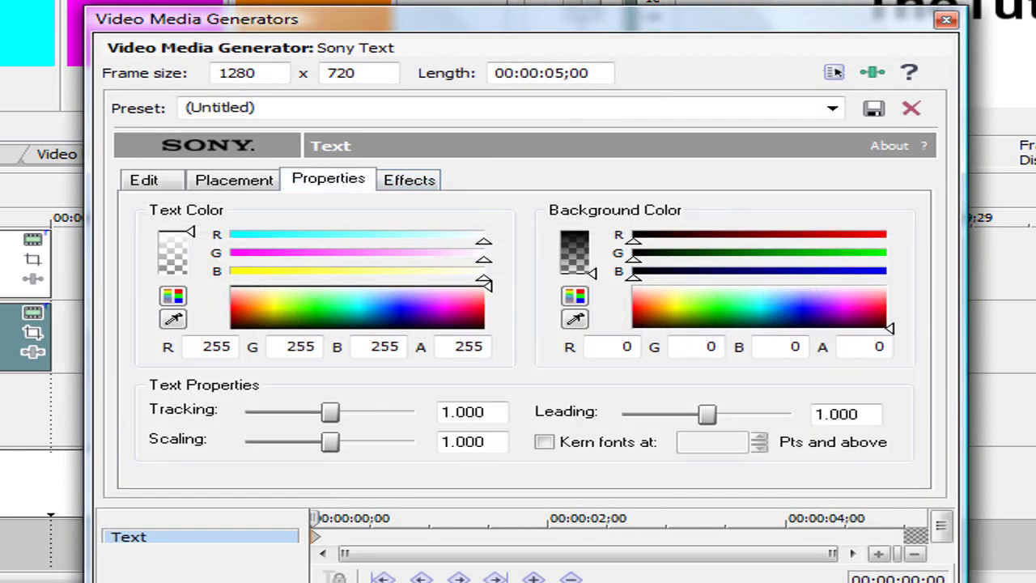
{"action": "left_click_drag", "start_coordinate": [487, 286], "coordinate": [488, 329]}
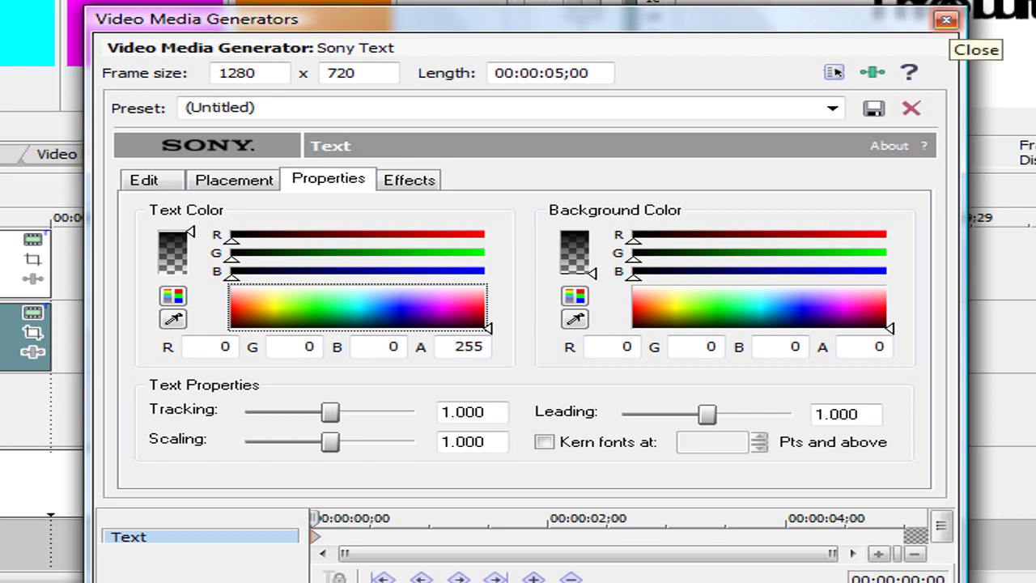
{"action": "left_click", "coordinate": [946, 19]}
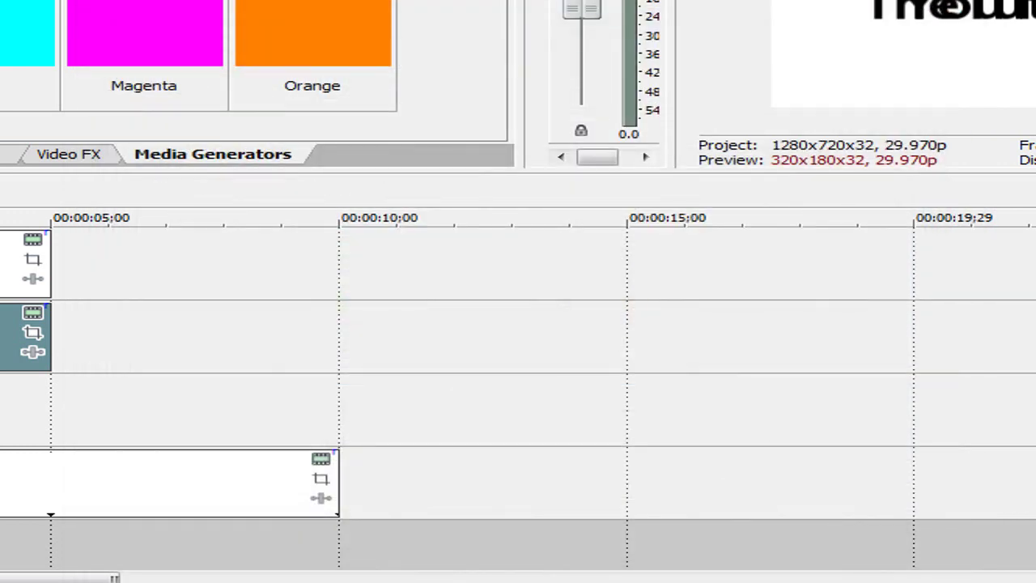
Step: Split both titles at 00:00:01;02, delete their remainders, and move the "YouTube" clip to start where the "TheTutKid's" clip ends
{"action": "left_click", "coordinate": [12, 265]}
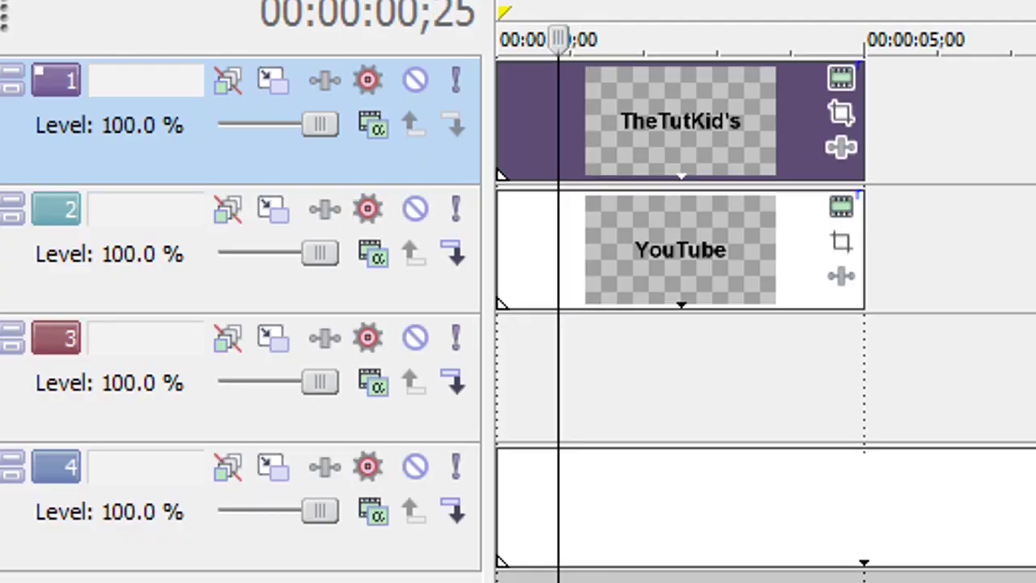
{"action": "left_click", "coordinate": [574, 121]}
{"action": "key", "text": "s"}
{"action": "left_click", "coordinate": [574, 251]}
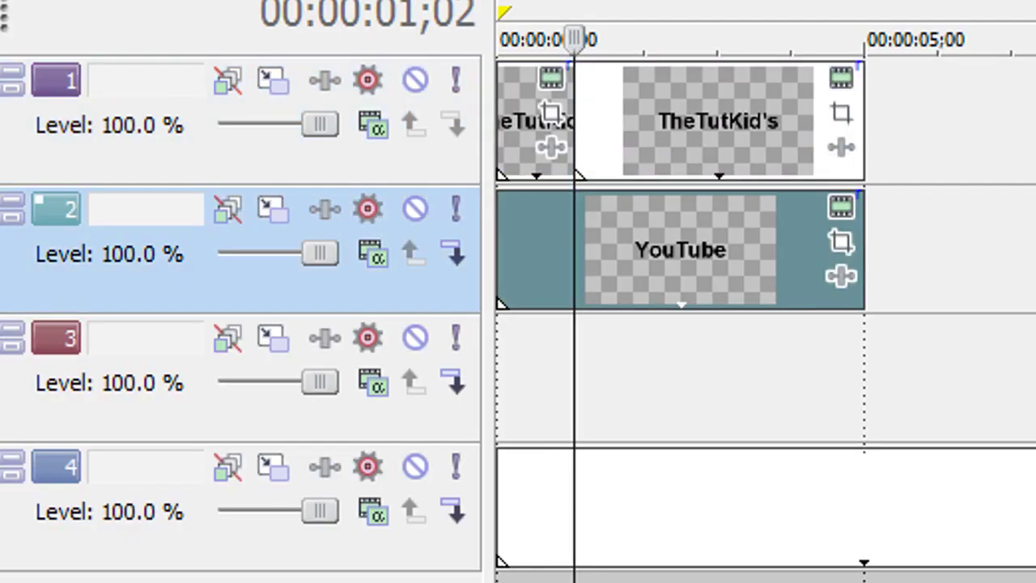
{"action": "key", "text": "s"}
{"action": "key", "text": "Delete"}
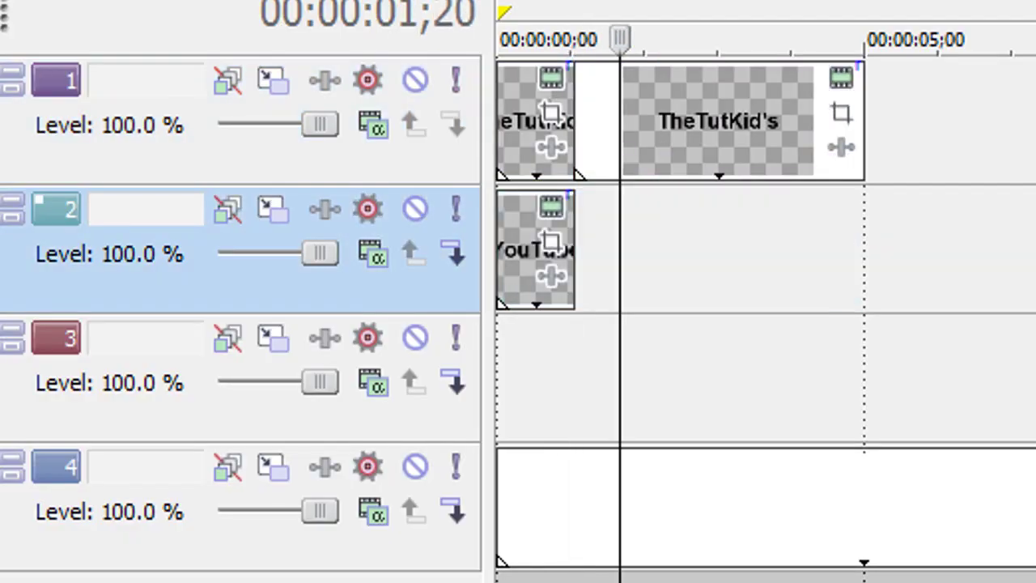
{"action": "left_click", "coordinate": [620, 121]}
{"action": "key", "text": "Delete"}
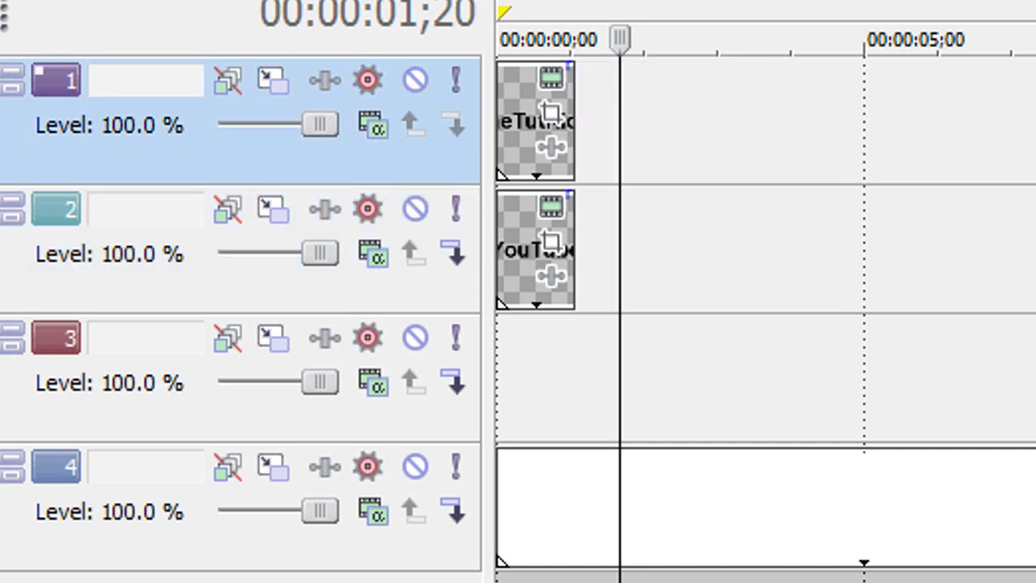
{"action": "left_click_drag", "start_coordinate": [528, 251], "coordinate": [612, 251]}
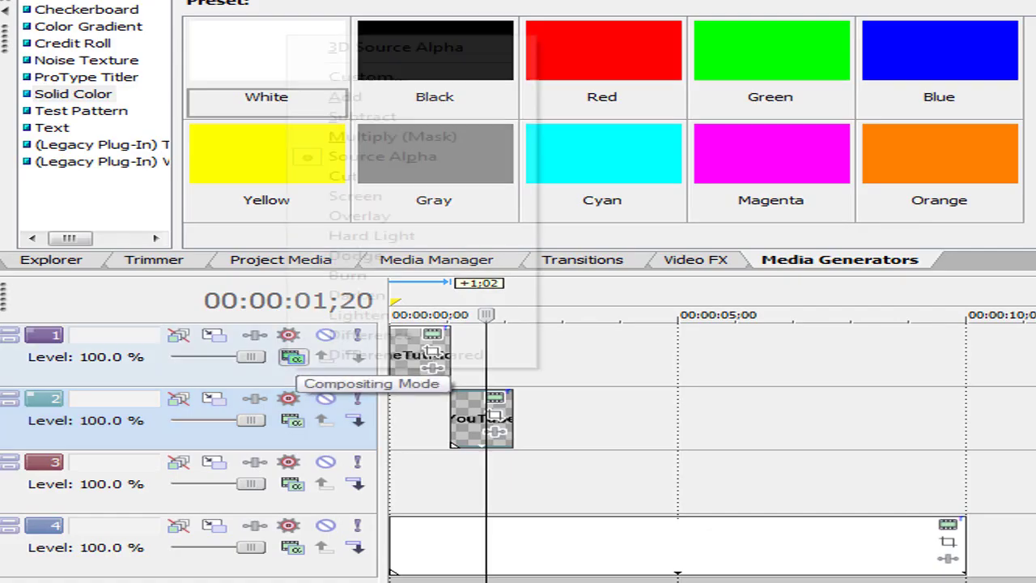
Step: Set the compositing mode of tracks 1 and 2 to 3D Source Alpha
{"action": "left_click", "coordinate": [374, 125]}
{"action": "key", "text": "Escape"}
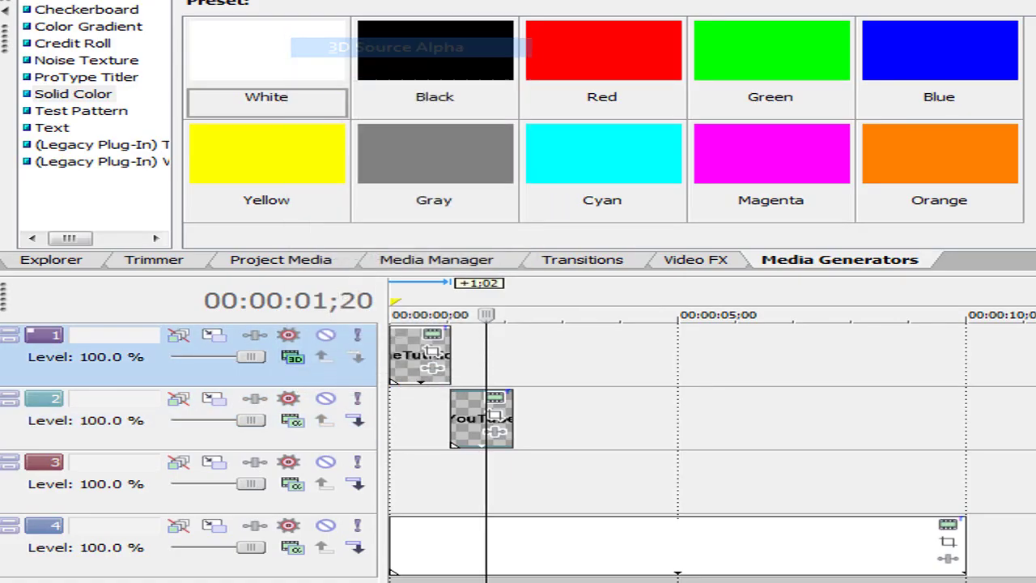
{"action": "left_click", "coordinate": [292, 420]}
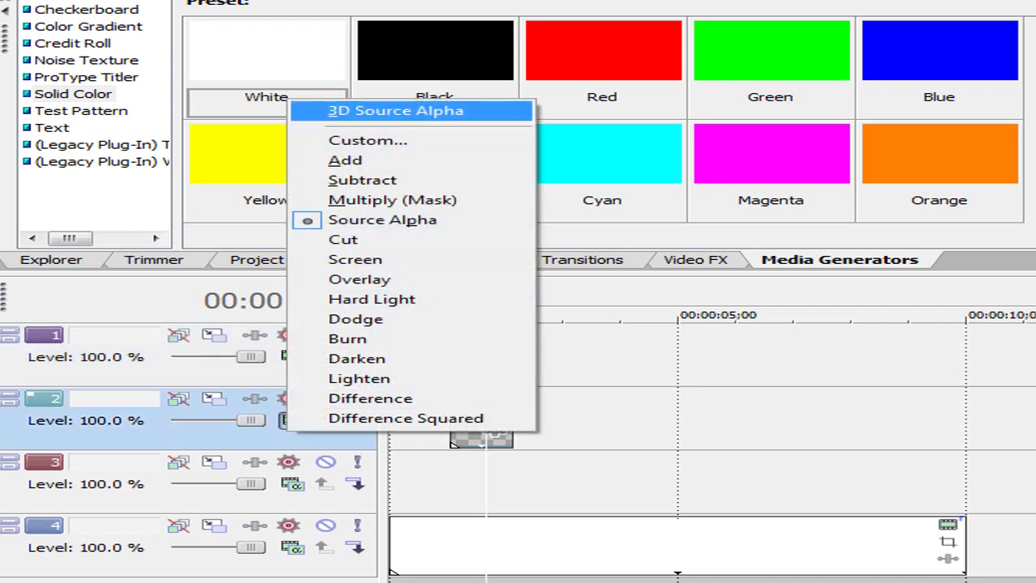
{"action": "left_click", "coordinate": [334, 110]}
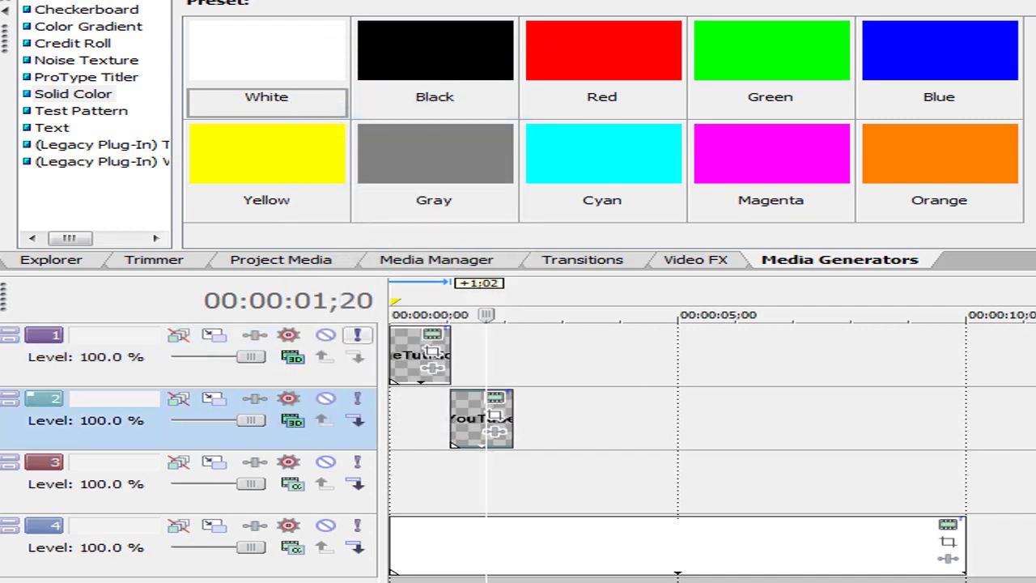
Step: Open Track Motion for track 1 at the timeline start and try rotating the track freely in the perspective view
{"action": "left_click", "coordinate": [392, 346]}
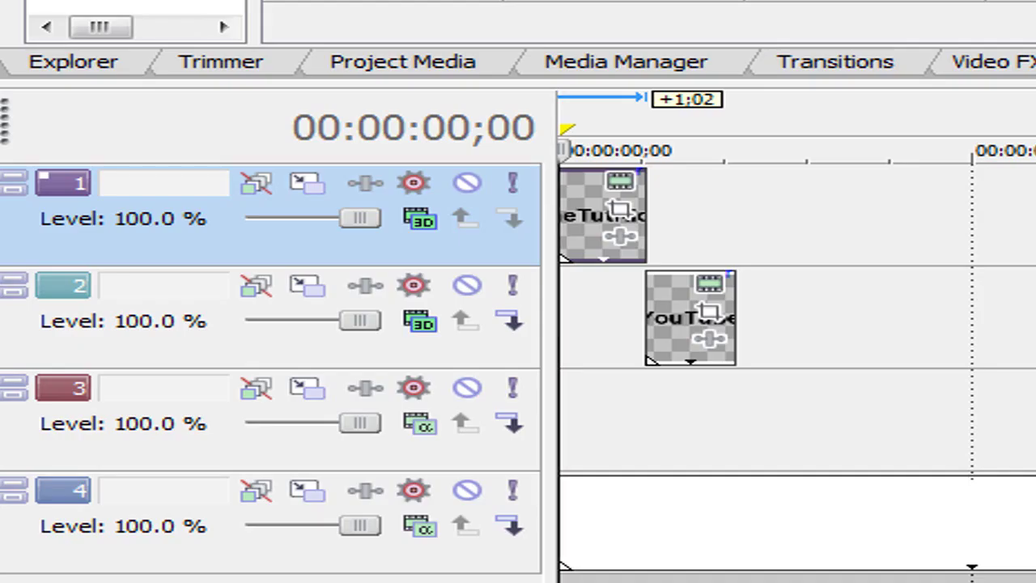
{"action": "left_click", "coordinate": [308, 183]}
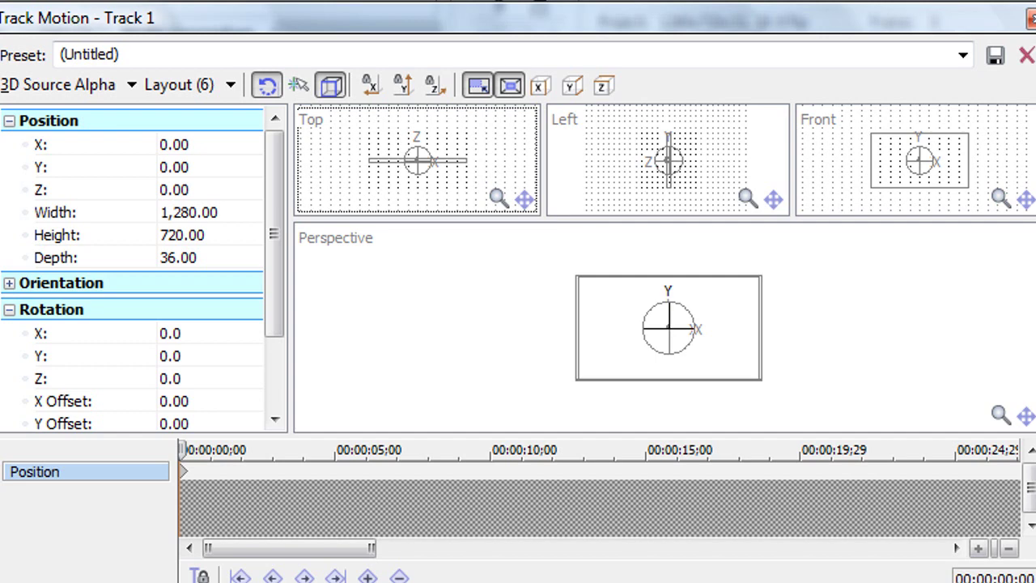
{"action": "left_click_drag", "start_coordinate": [678, 329], "coordinate": [627, 329]}
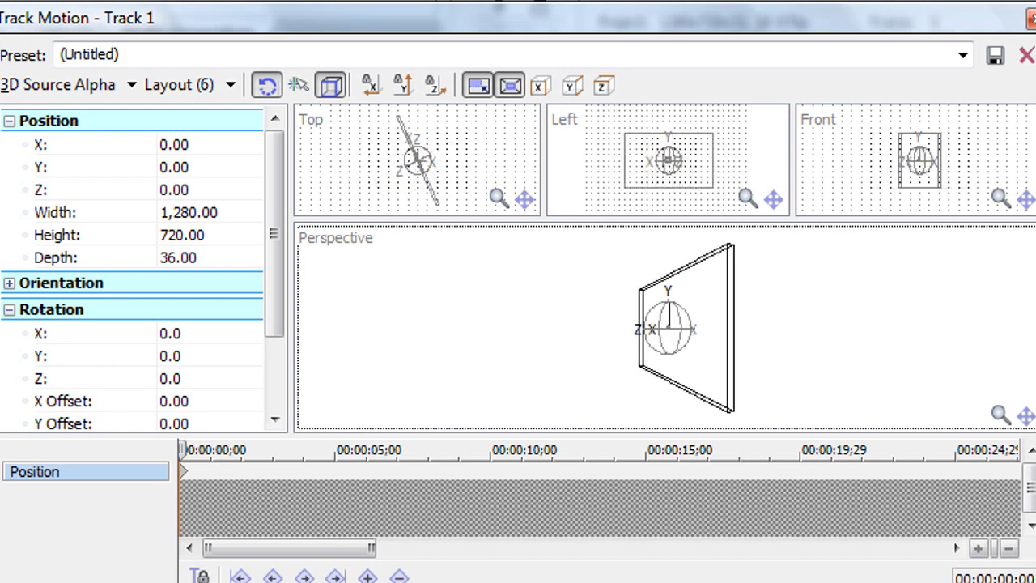
{"action": "key", "text": "ctrl+z"}
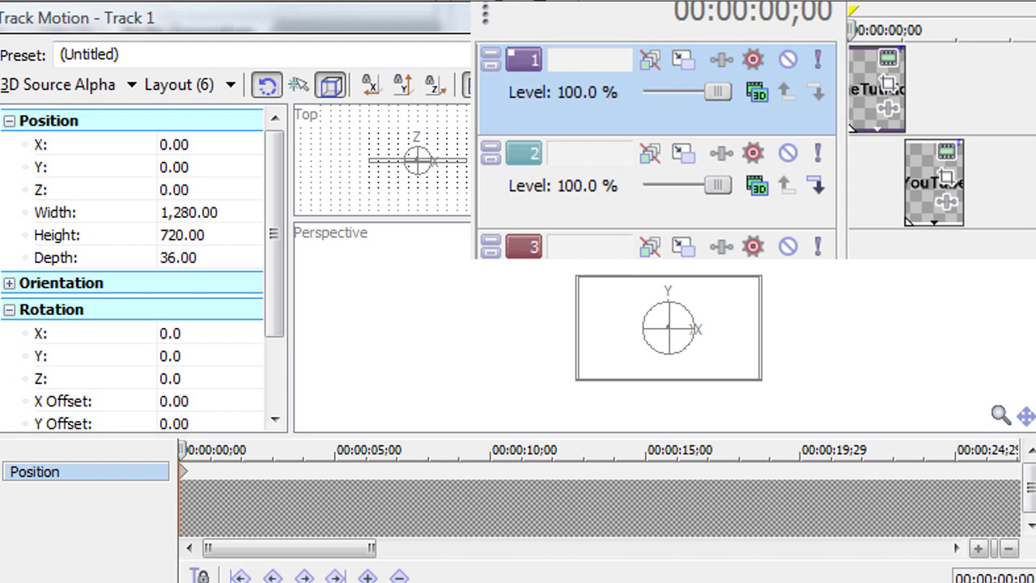
Step: Keyframe track 1's motion at 00:00:01;02 with a Y rotation of 90
{"action": "key", "text": "space"}
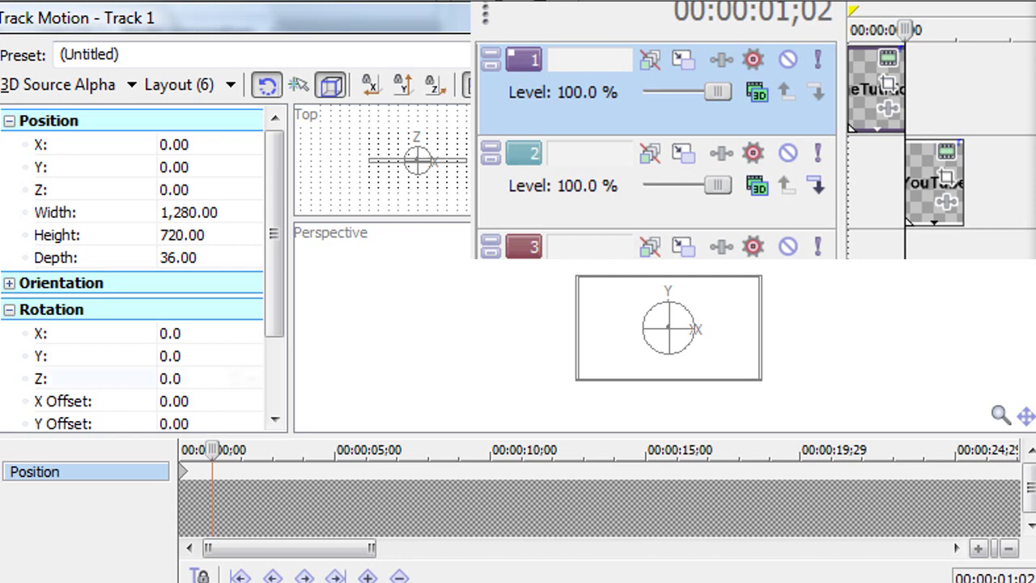
{"action": "left_click", "coordinate": [170, 379]}
{"action": "left_click", "coordinate": [171, 356]}
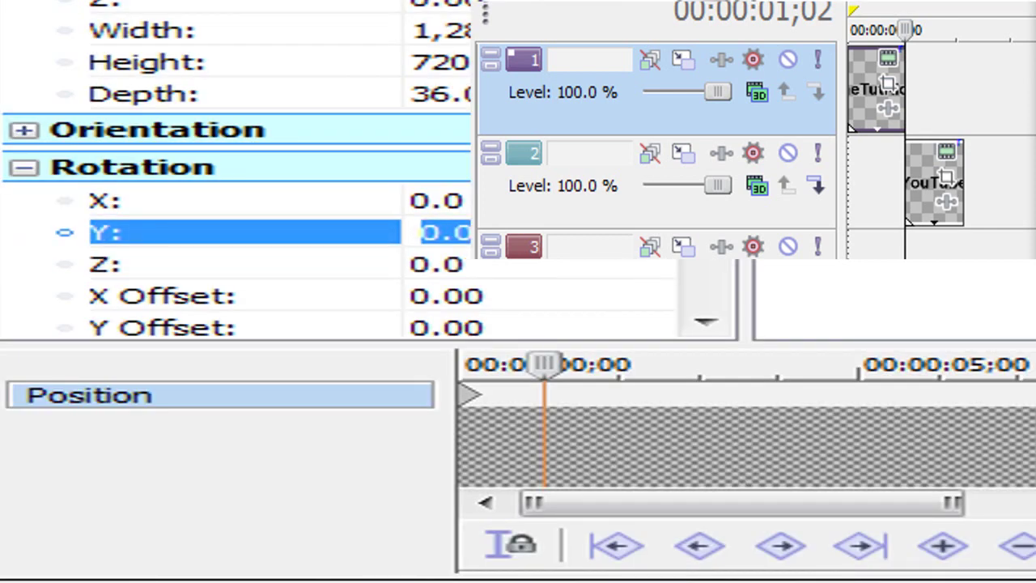
{"action": "type", "text": "90"}
{"action": "key", "text": "Return"}
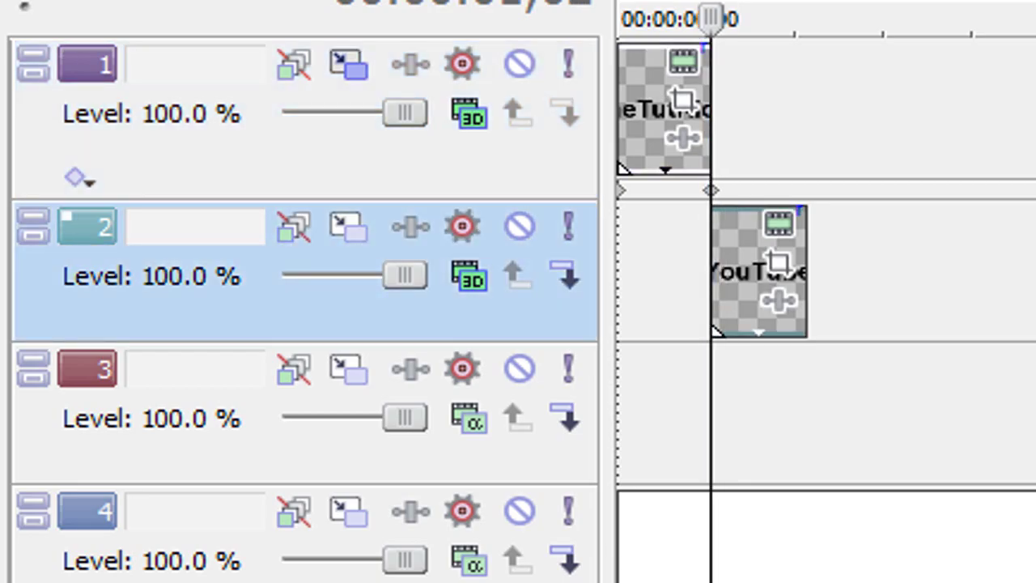
Step: Keyframe track 2's motion at 00:00:01;02 with a Y rotation of -90
{"action": "left_click", "coordinate": [349, 225]}
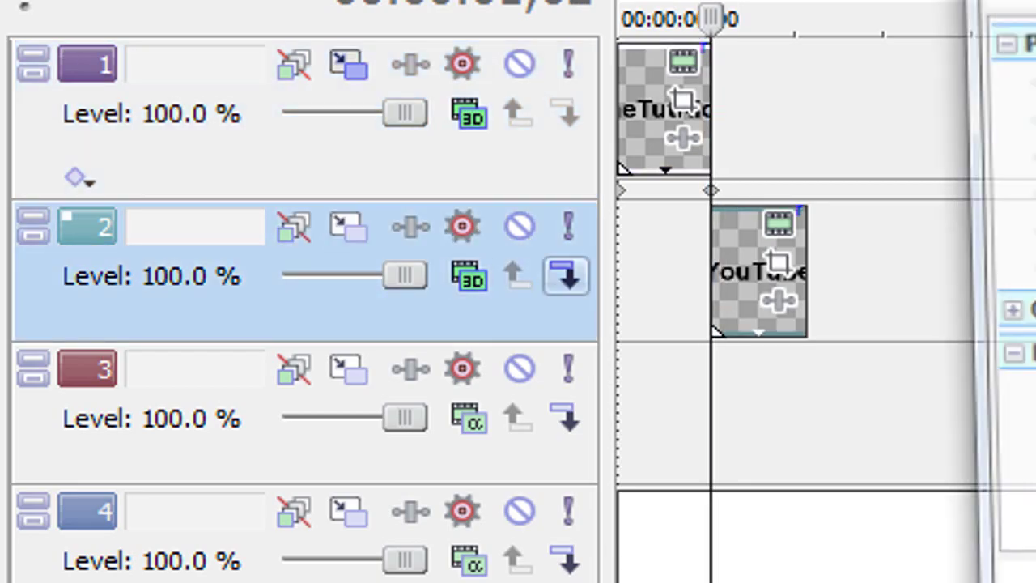
{"action": "left_click_drag", "start_coordinate": [193, 438], "coordinate": [229, 437]}
{"action": "key", "text": "space"}
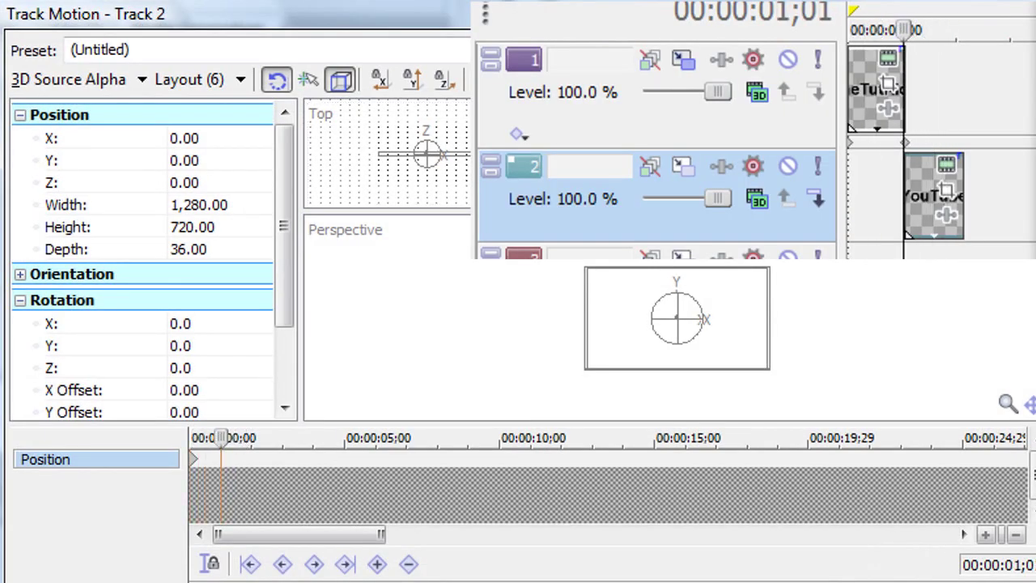
{"action": "key", "text": "Right"}
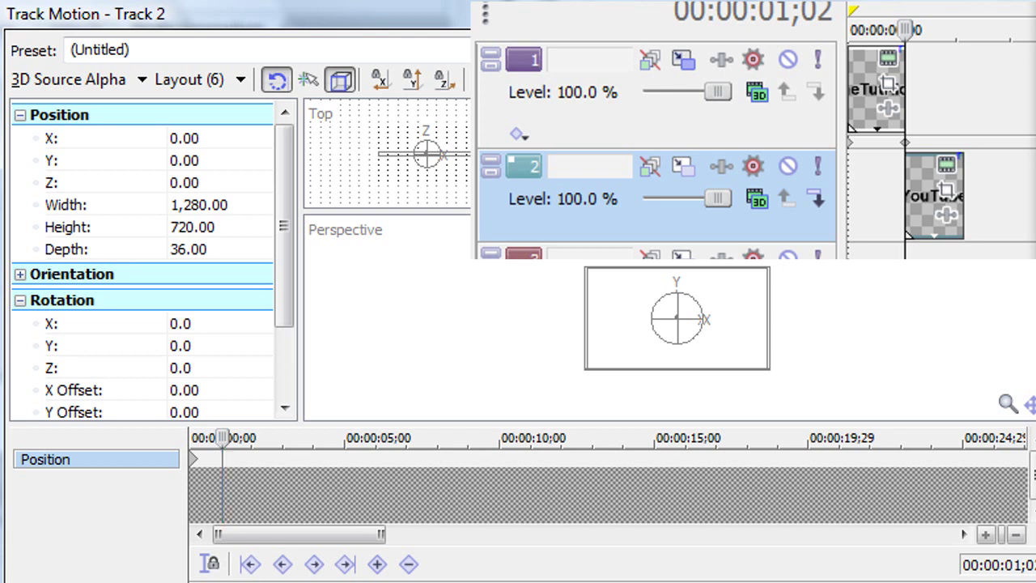
{"action": "left_click", "coordinate": [185, 346]}
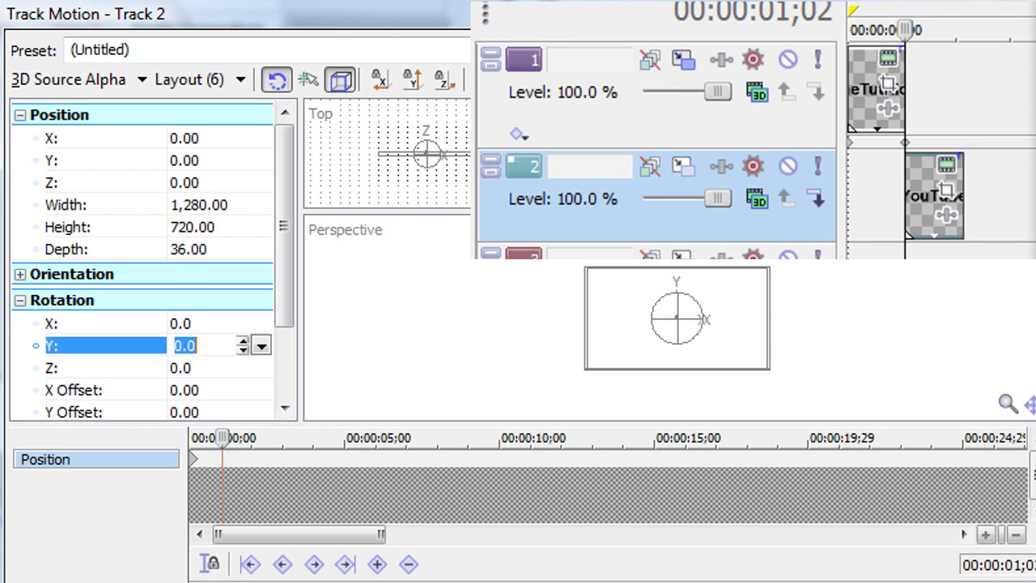
{"action": "type", "text": "-90"}
{"action": "key", "text": "Return"}
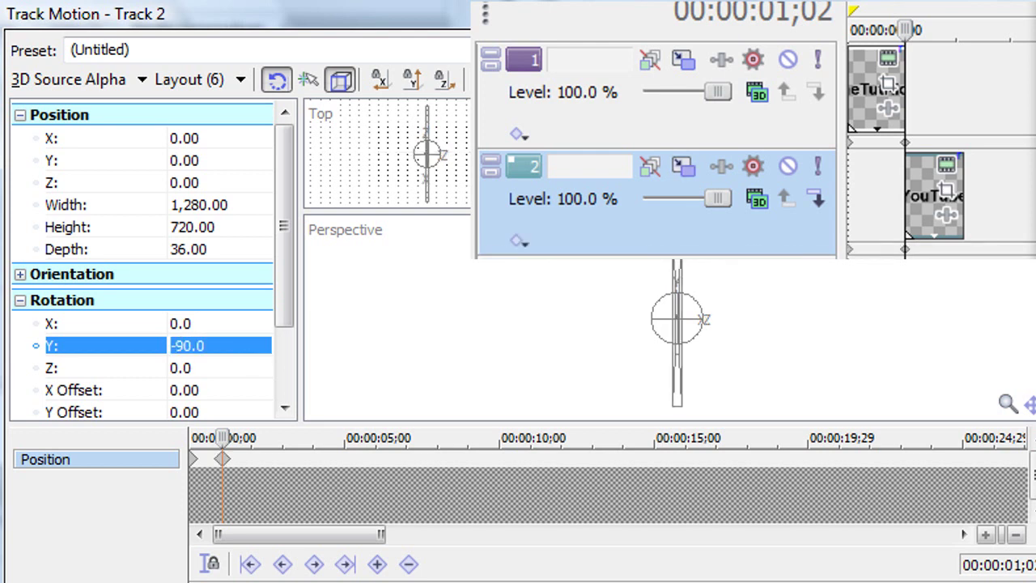
Step: Keyframe track 2's motion at 00:00:02;04, the end of the "YouTube" title, with a Y rotation of 90
{"action": "key", "text": "space"}
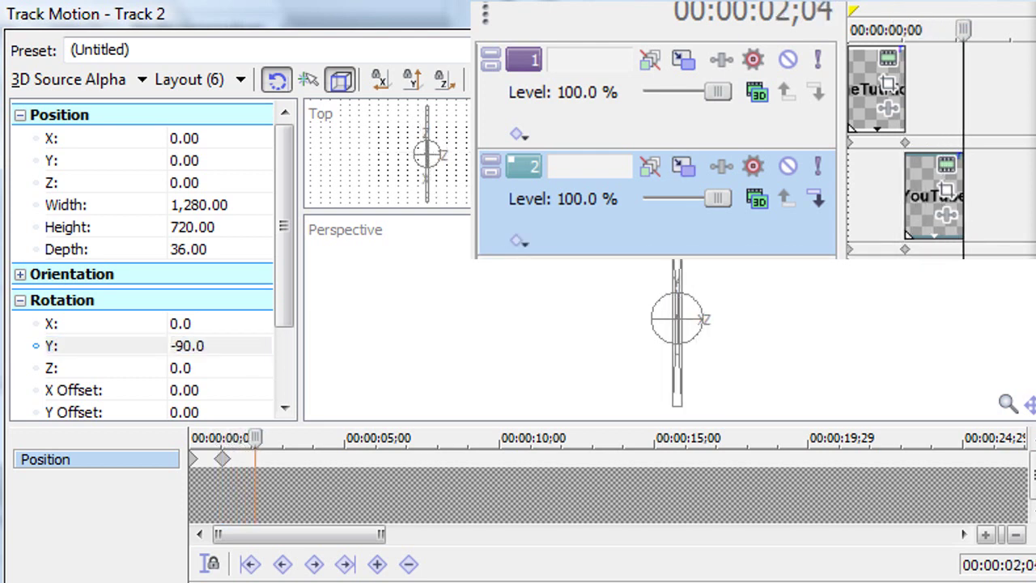
{"action": "left_click", "coordinate": [186, 346]}
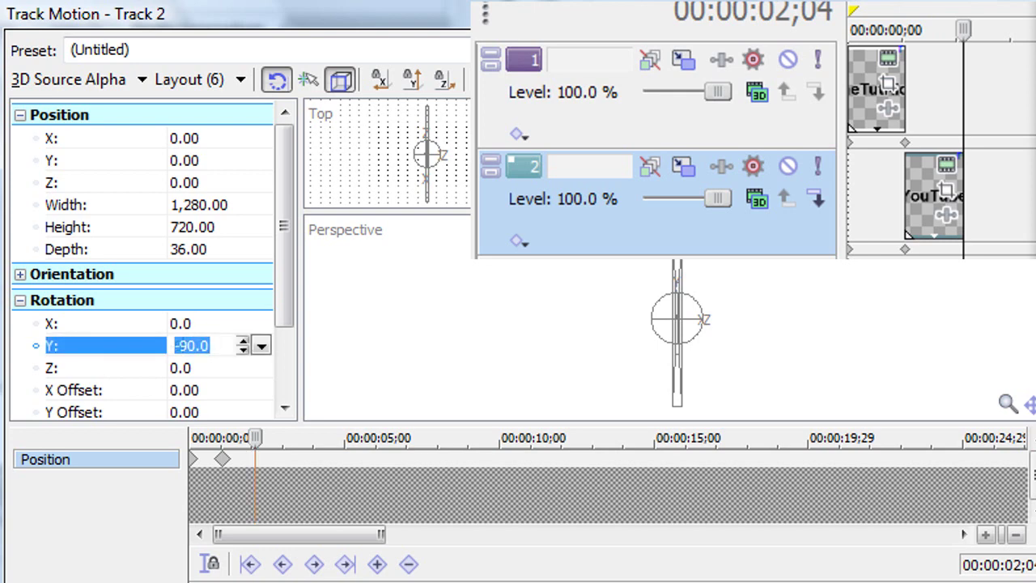
{"action": "type", "text": "90"}
{"action": "key", "text": "Return"}
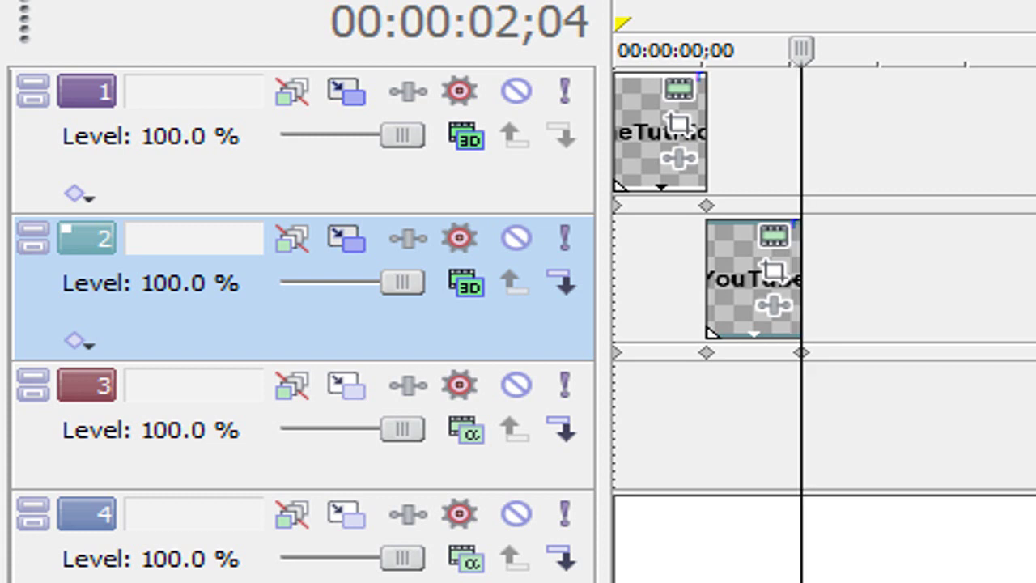
Step: Add the YouTube logo image to track 3 and move it to the start of the timeline
{"action": "left_click_drag", "start_coordinate": [1032, 71], "coordinate": [803, 425]}
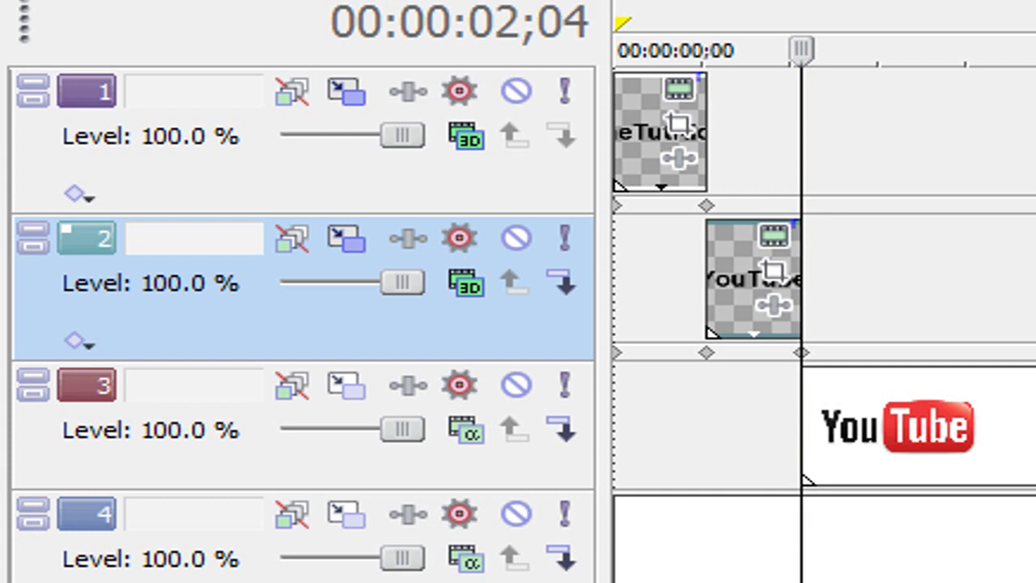
{"action": "left_click_drag", "start_coordinate": [899, 427], "coordinate": [710, 427]}
{"action": "left_click", "coordinate": [707, 50]}
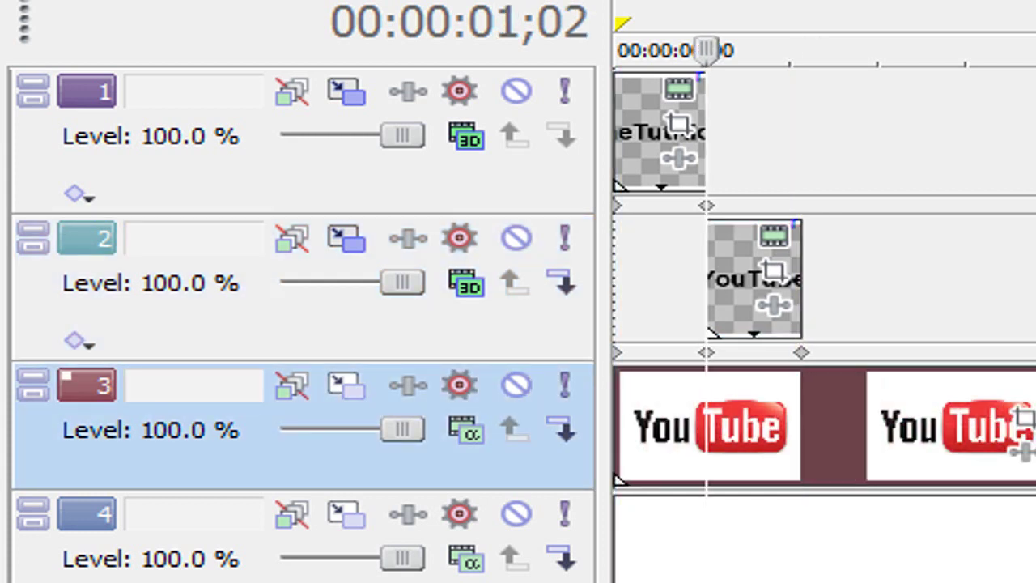
Step: Split the logo clip at 00:00:01;11, delete its remainder, and move the clip to start where the "YouTube" title ends
{"action": "left_click", "coordinate": [736, 426]}
{"action": "key", "text": "s"}
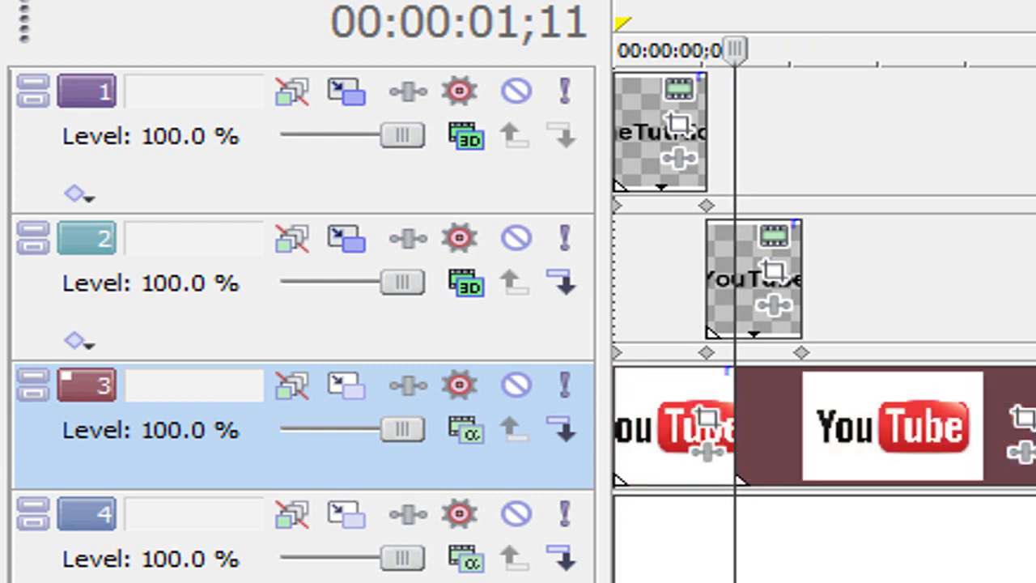
{"action": "key", "text": "Delete"}
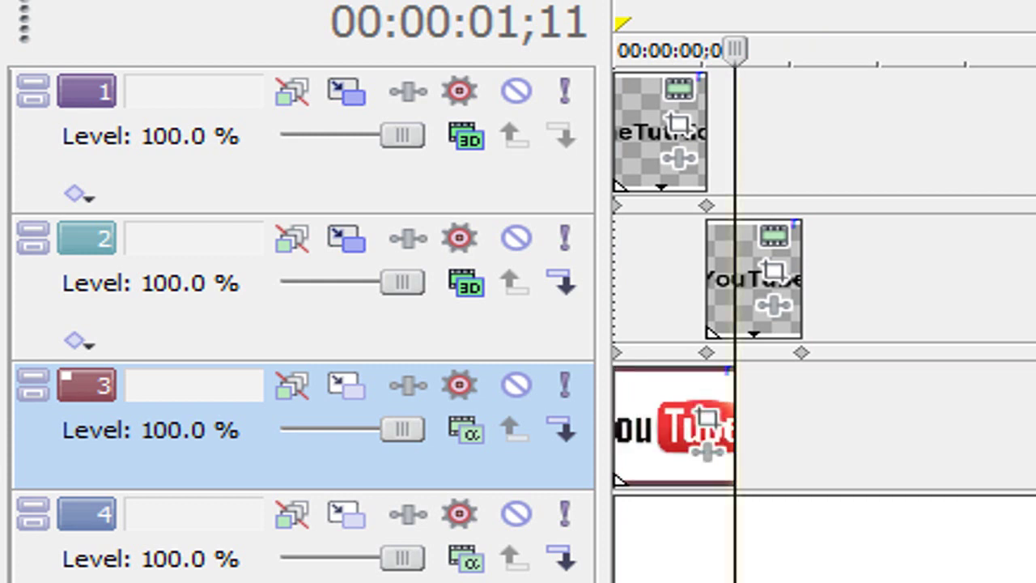
{"action": "left_click_drag", "start_coordinate": [672, 425], "coordinate": [860, 425]}
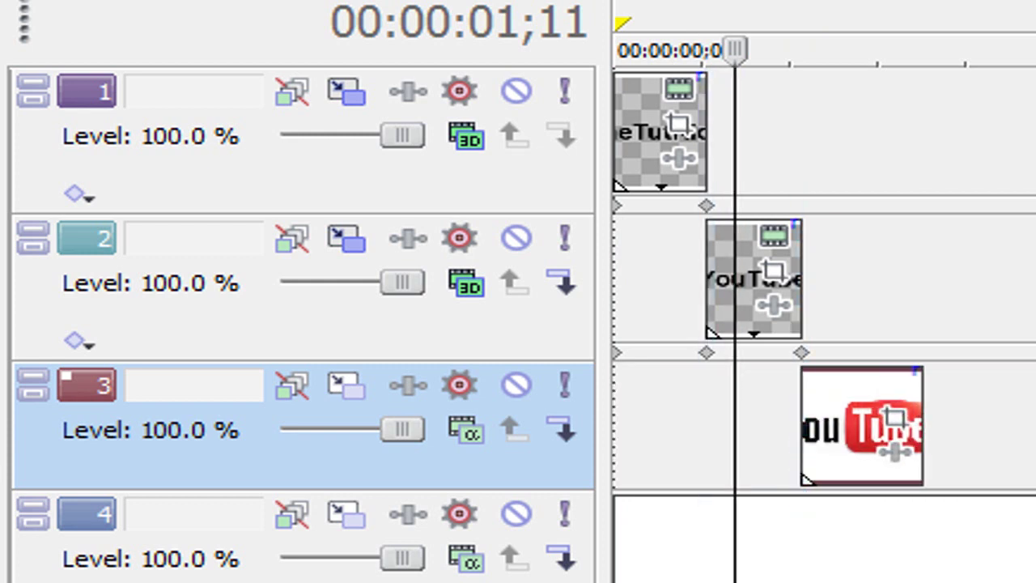
Step: Set track 3's compositing mode to 3D Source Alpha and keyframe its motion at 00:00:02;04 with a Y rotation of -90
{"action": "left_click", "coordinate": [466, 429]}
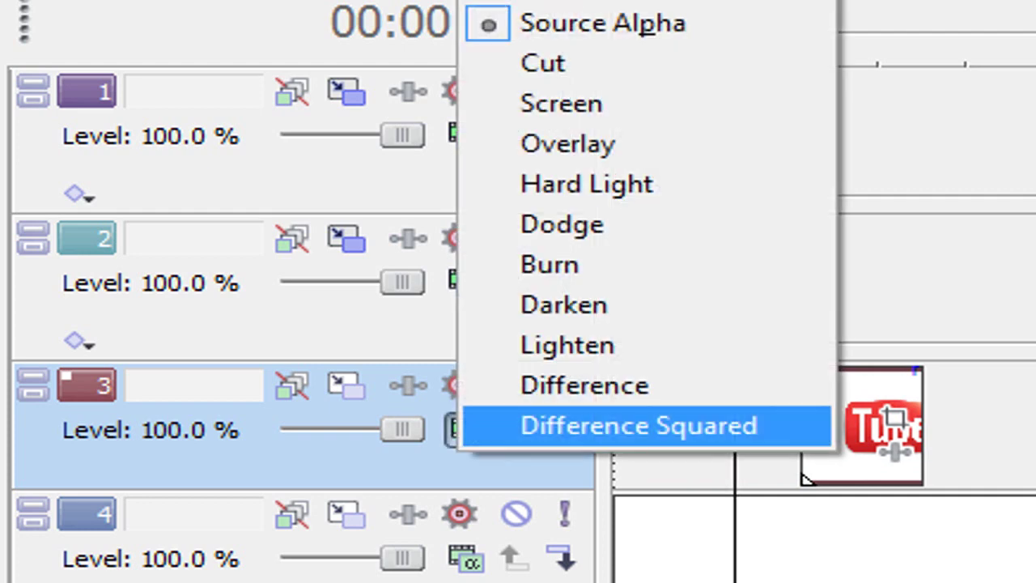
{"action": "left_click", "coordinate": [583, 2]}
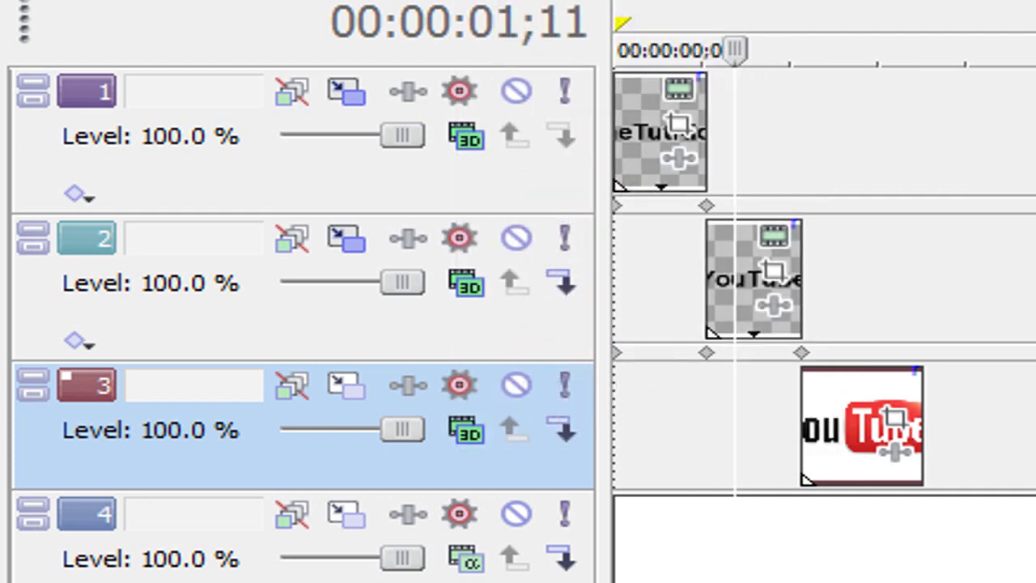
{"action": "left_click", "coordinate": [802, 50]}
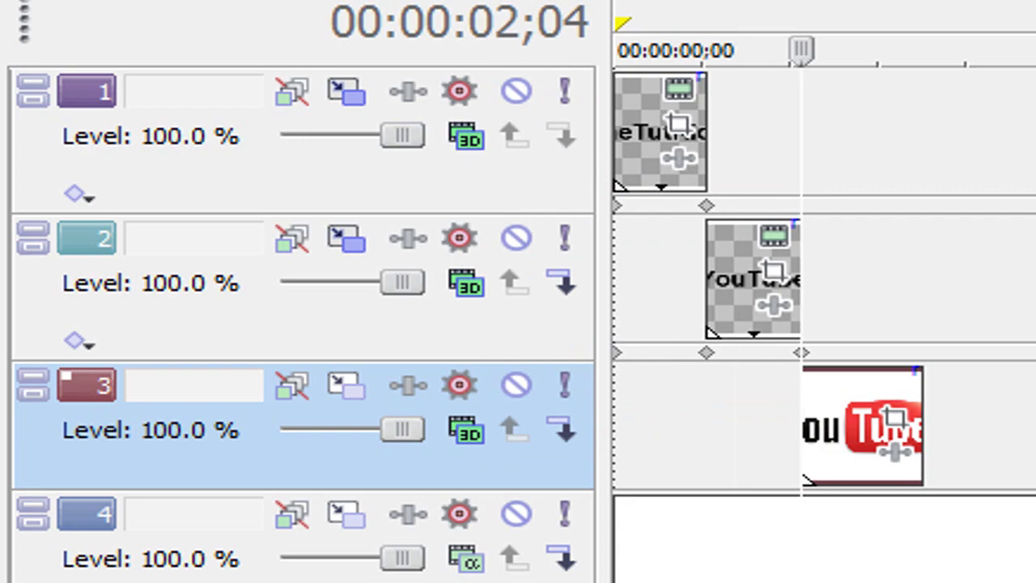
{"action": "left_click", "coordinate": [346, 385]}
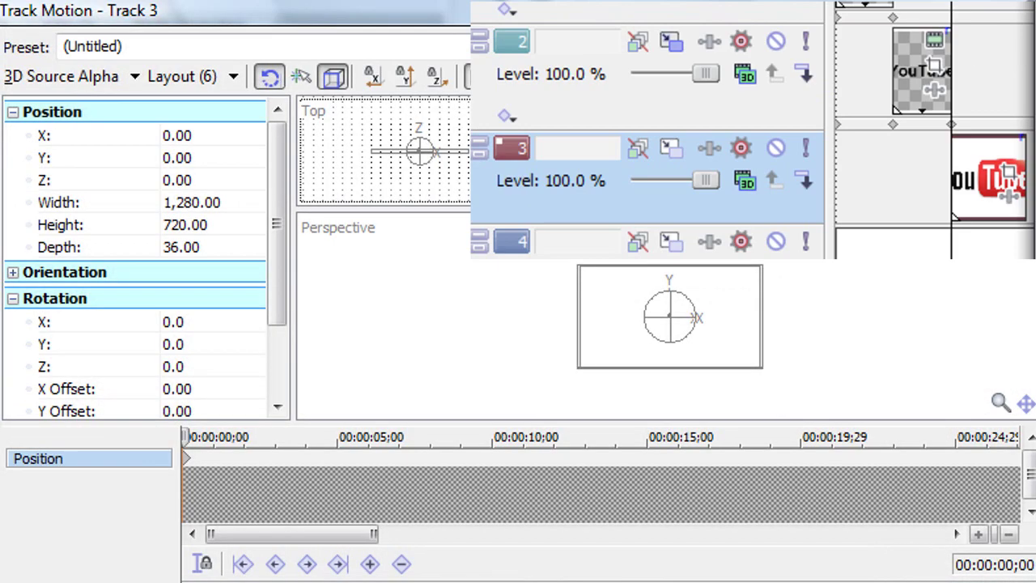
{"action": "left_click_drag", "start_coordinate": [186, 438], "coordinate": [248, 437]}
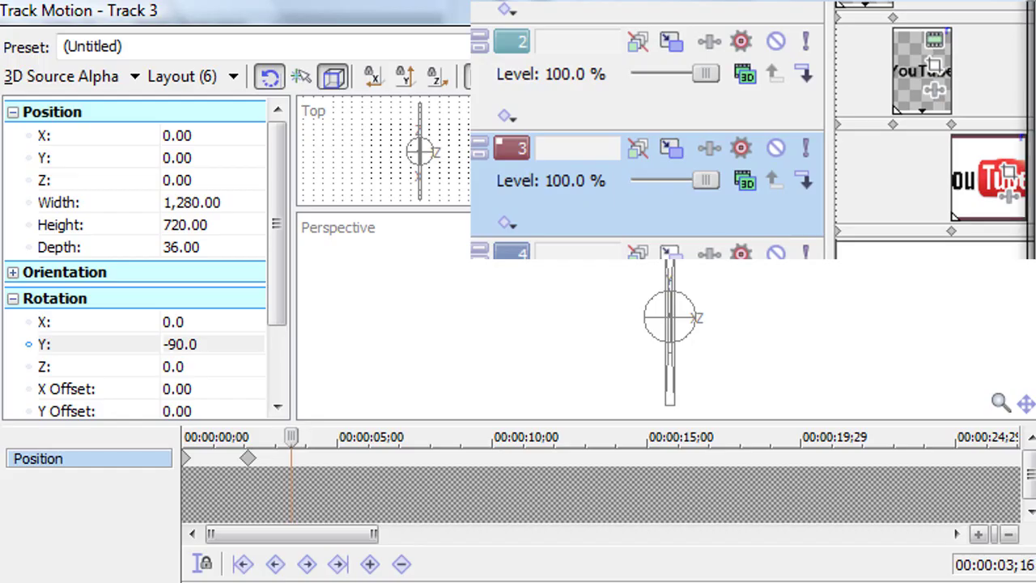
Step: Keyframe track 3's motion at 00:00:03;16 with a Y rotation of 0, and shift that keyframe back to just past the logo clip's middle
{"action": "left_click", "coordinate": [179, 345]}
{"action": "type", "text": "0"}
{"action": "key", "text": "Return"}
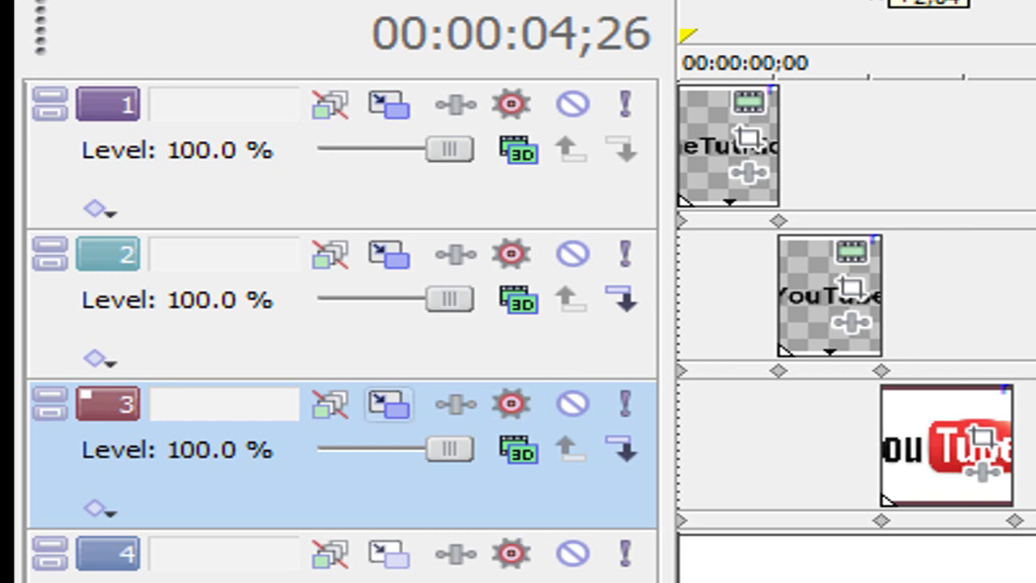
{"action": "left_click", "coordinate": [389, 404]}
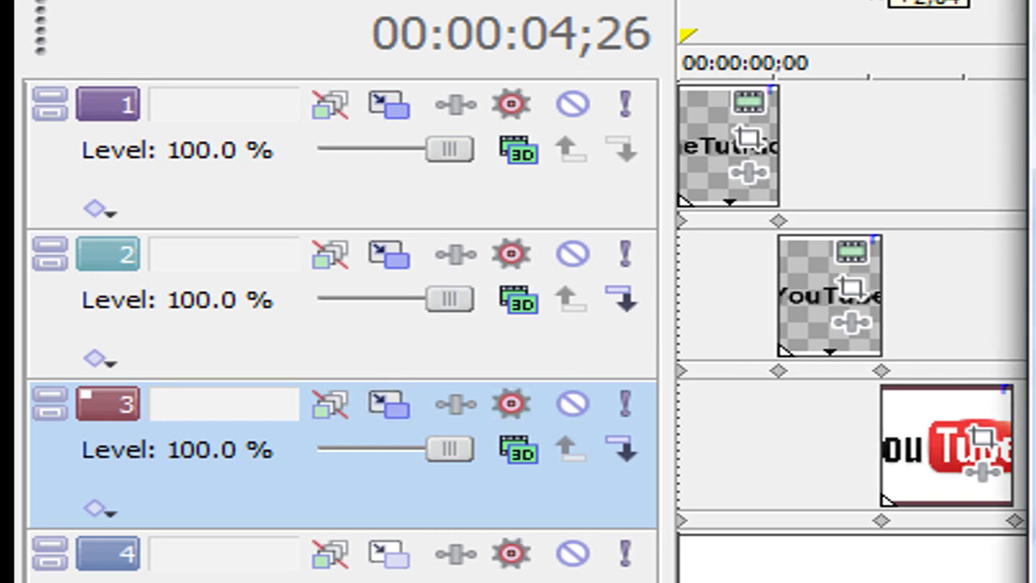
{"action": "left_click_drag", "start_coordinate": [1015, 520], "coordinate": [961, 520]}
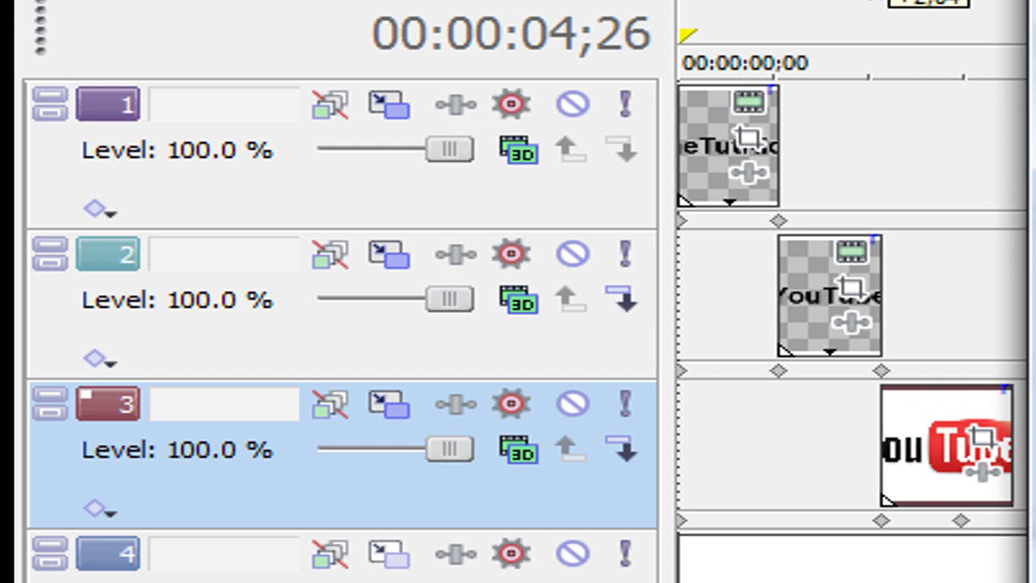